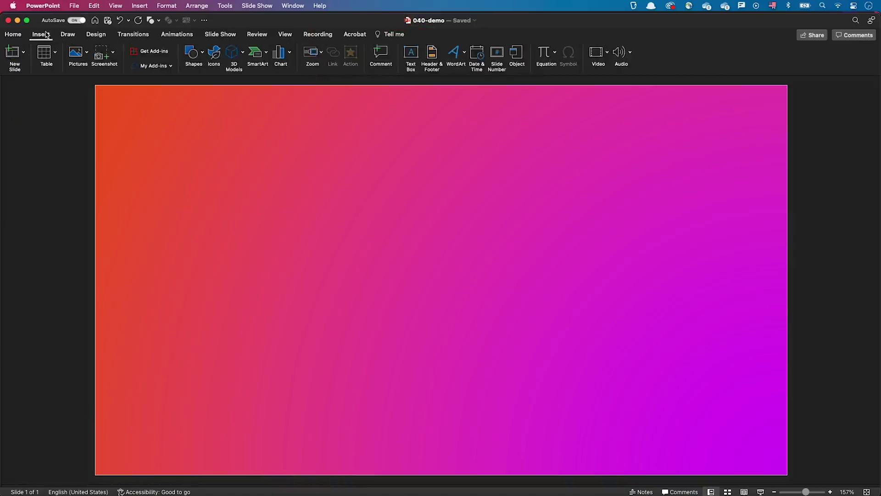
Give the rounded rectangle a double phone outline and add small side-button rectangles on its edge
right_click(374, 158)
left_click(437, 363)
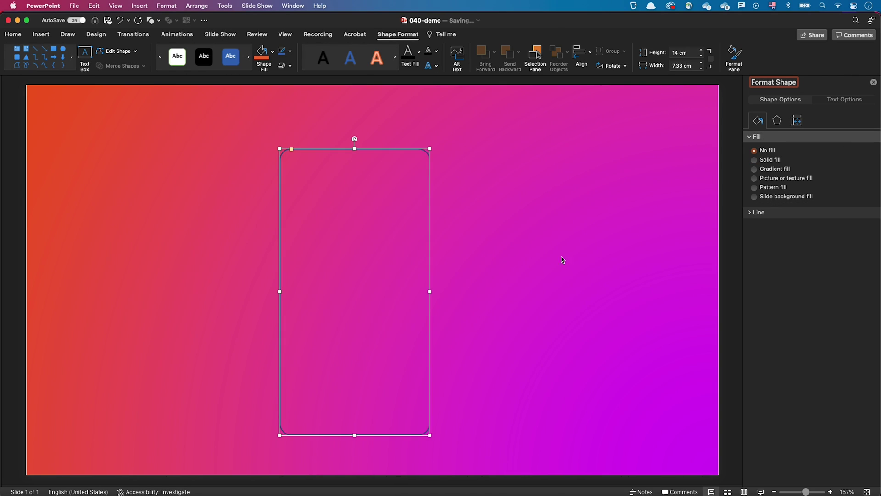
left_click(525, 197)
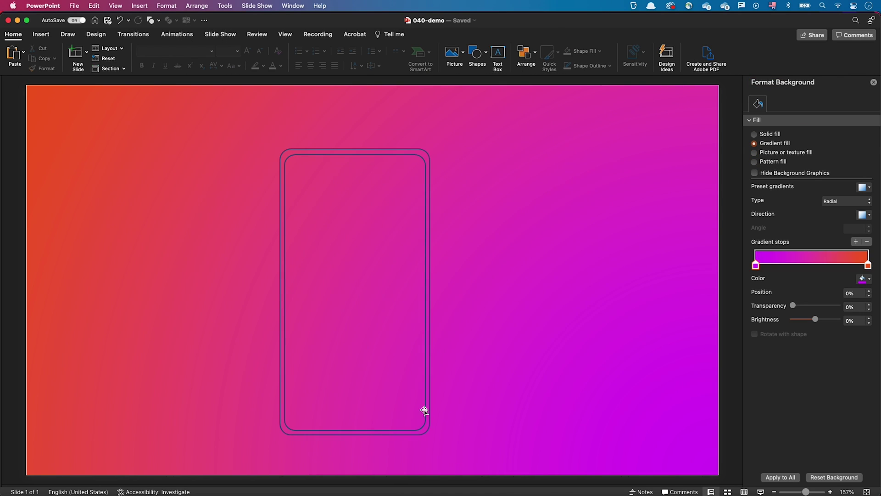
left_click_drag(285, 204, 271, 183)
scroll(276, 193, "up", 3)
mouse_move(369, 250)
left_mouse_down()
mouse_move(367, 340)
mouse_move(376, 310)
mouse_move(639, 295)
left_mouse_up()
left_click(620, 318)
scroll(620, 318, "down", 3)
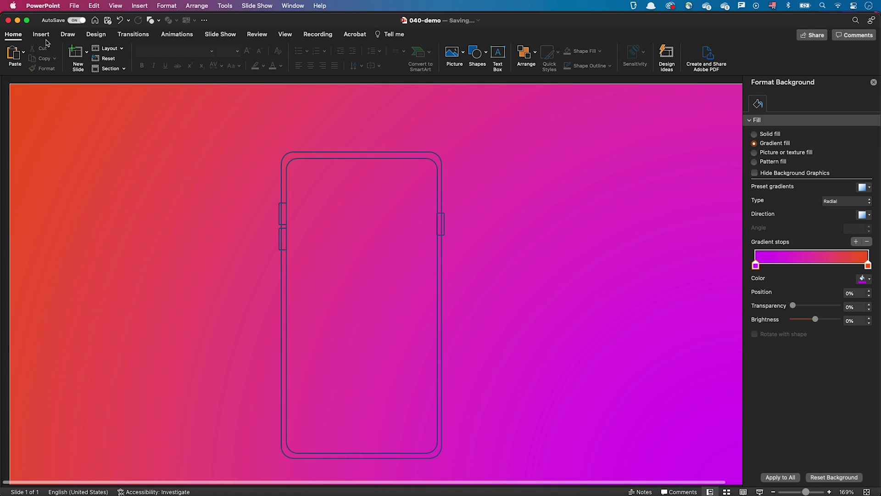
Draw an oval camera circle near the phone's top-right corner
left_click(40, 34)
left_click(184, 57)
left_click(189, 120)
left_click_drag(392, 175, 424, 199)
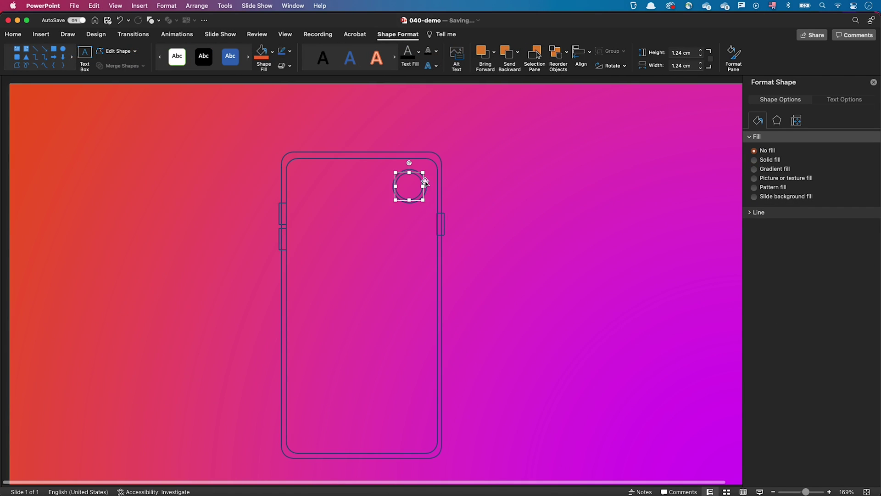
left_click(452, 220)
scroll(472, 235, "up", 4)
left_click(510, 184)
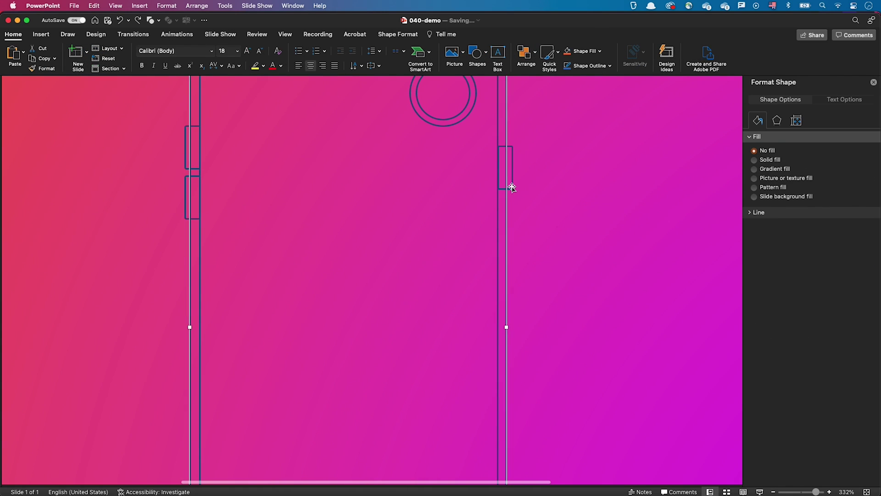
key("Escape")
scroll(510, 184, "down", 4)
Insert the 'maple' leaf icon and move it into the middle of the phone
left_click(40, 34)
left_click(213, 54)
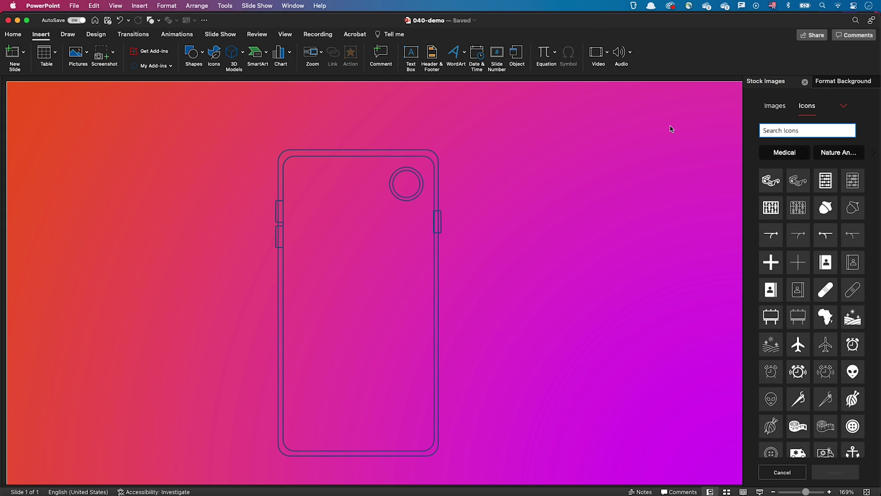
type("maple")
left_click(772, 157)
left_click(836, 472)
left_click_drag(367, 290, 346, 291)
Convert the maple leaf icon to an editable shape and fill it white
left_click(38, 57)
left_click(830, 85)
left_click(865, 212)
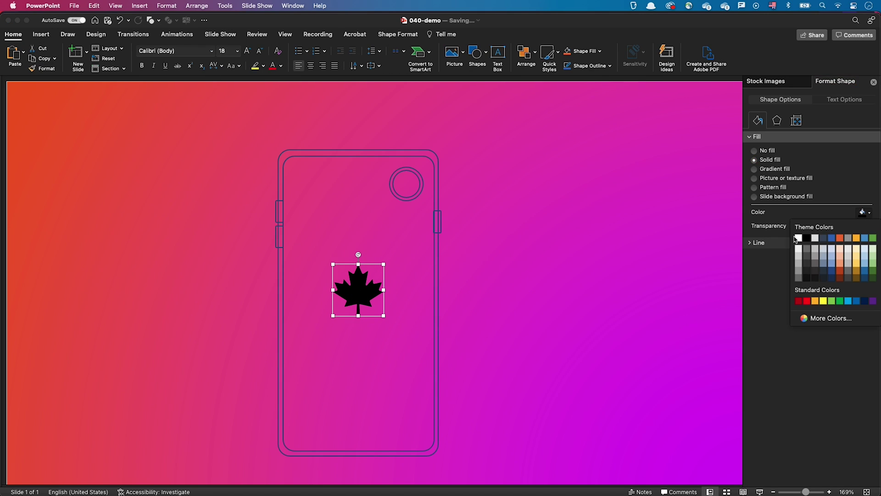
left_click(797, 237)
left_click(625, 286)
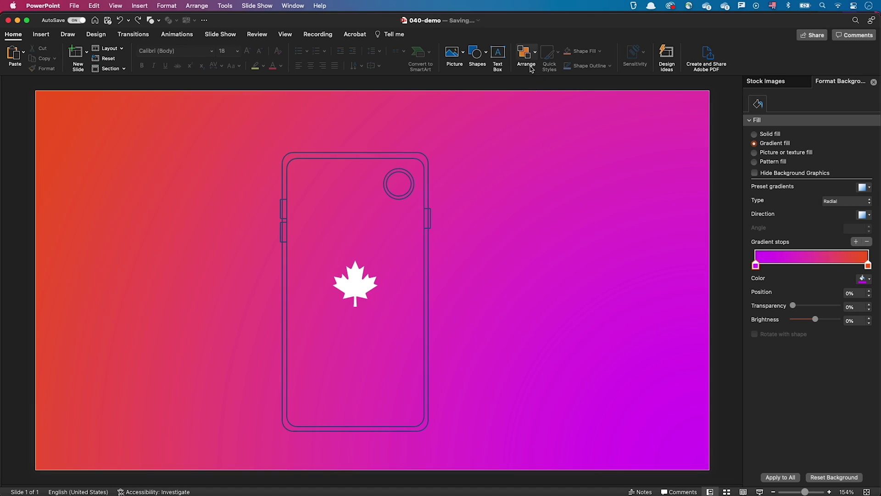
Open the Selection Pane and rename the top objects Maple, Lens and Camera
left_click(531, 64)
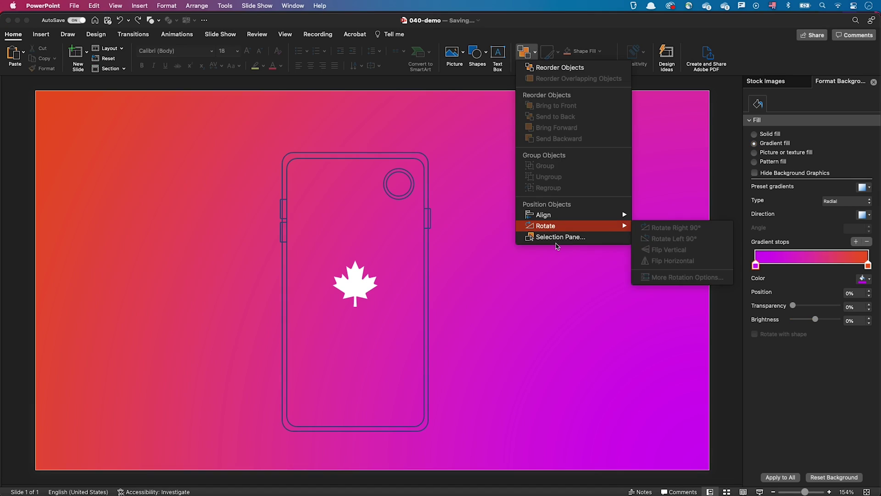
left_click(556, 237)
double_click(774, 112)
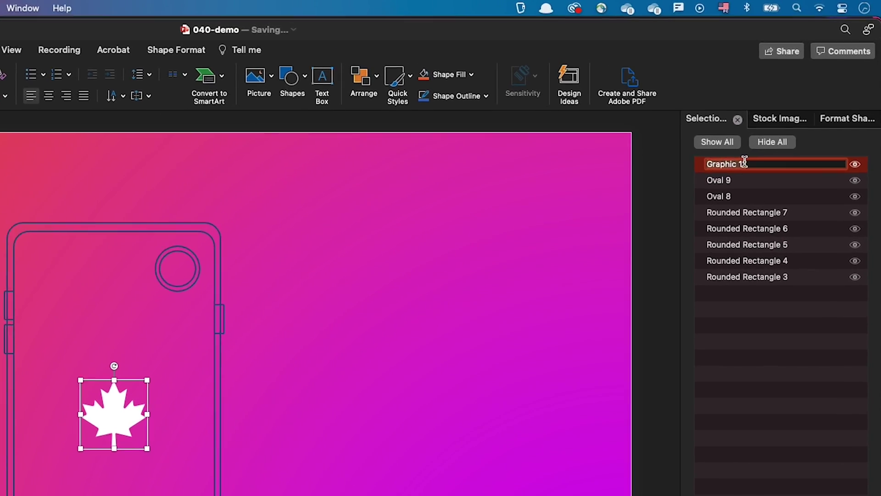
type("Maple")
double_click(769, 123)
type("Lens")
double_click(769, 134)
type("Camera")
key("Return")
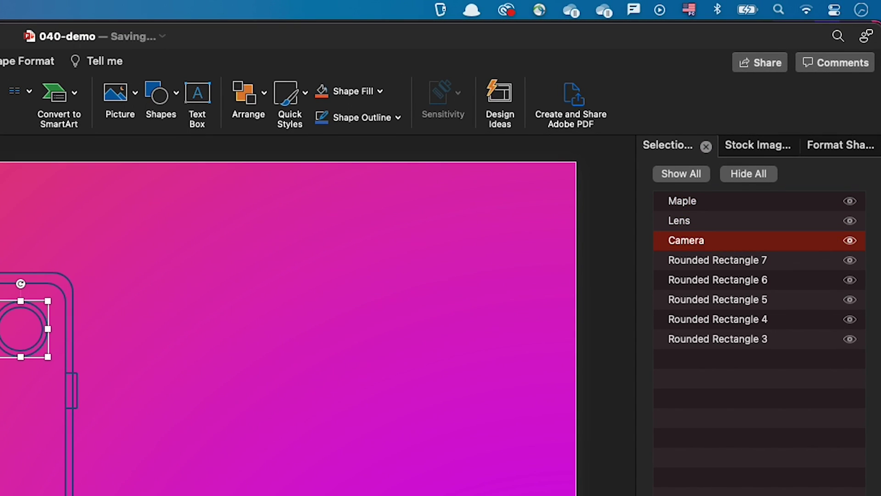
Rename the three side-button rectangles Power button, Volume down and Volume up
double_click(692, 257)
type("Power button")
key("Return")
double_click(692, 281)
type("Volume down")
key("Return")
left_click(698, 303)
double_click(697, 299)
type("Volume up")
key("Return")
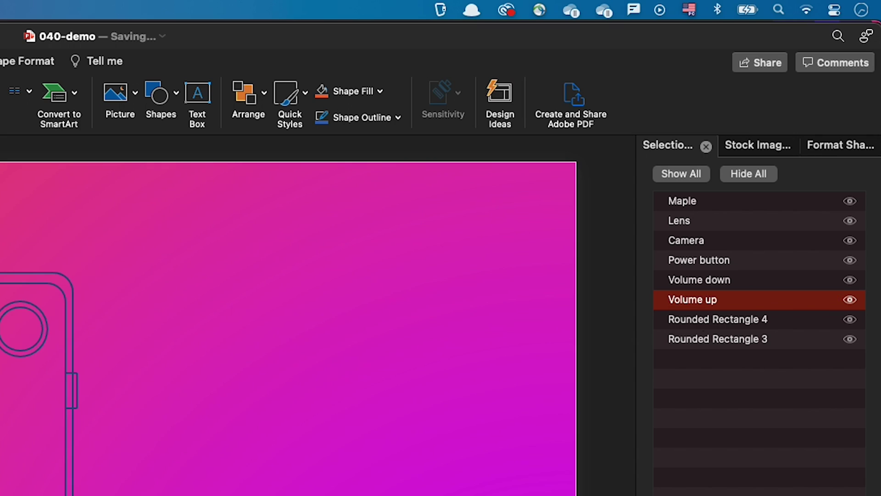
Rename the remaining two rounded rectangles Screen and Body
double_click(698, 319)
type("Screen")
double_click(703, 338)
type("Body")
key("Return")
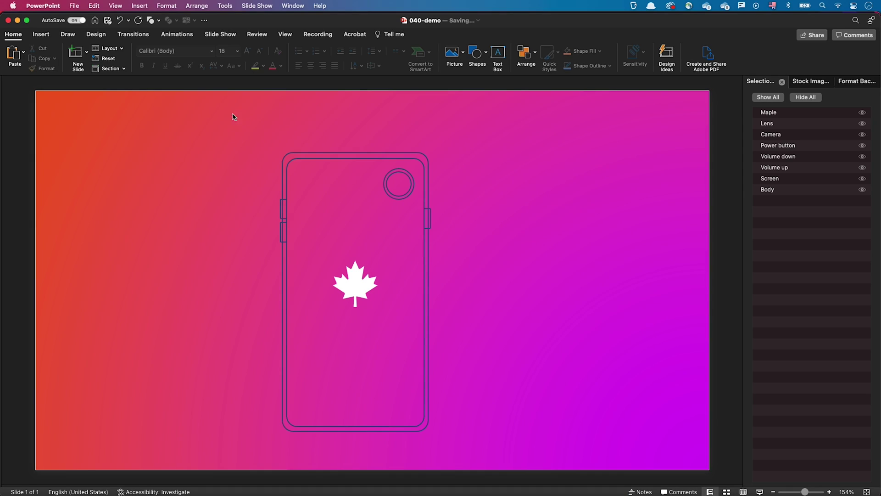
Marquee-select all eight phone parts and group them into Group 14
mouse_move(233, 117)
left_mouse_down()
mouse_move(373, 299)
mouse_move(469, 437)
mouse_move(468, 453)
mouse_move(469, 446)
left_mouse_up()
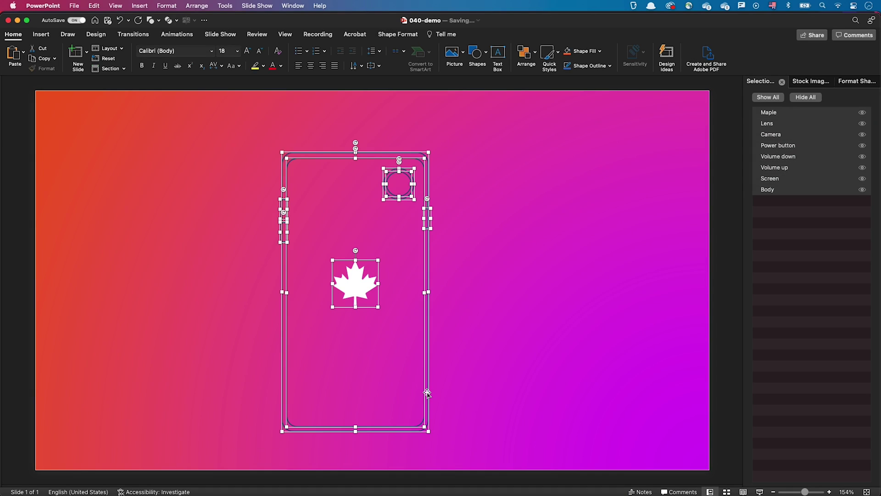
right_click(428, 394)
mouse_move(461, 341)
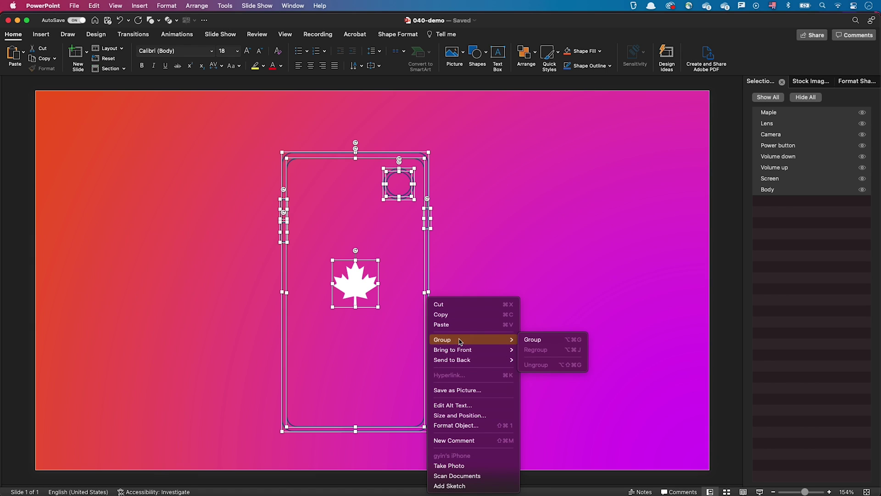
left_click(529, 340)
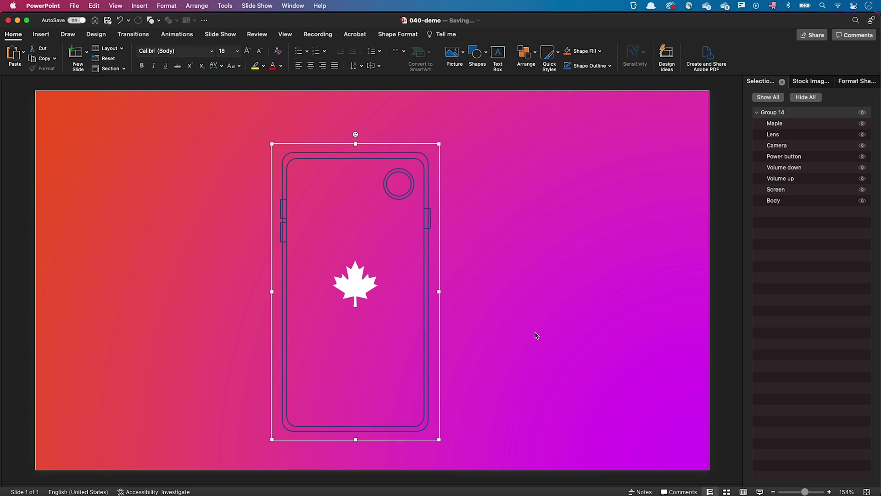
left_click(853, 84)
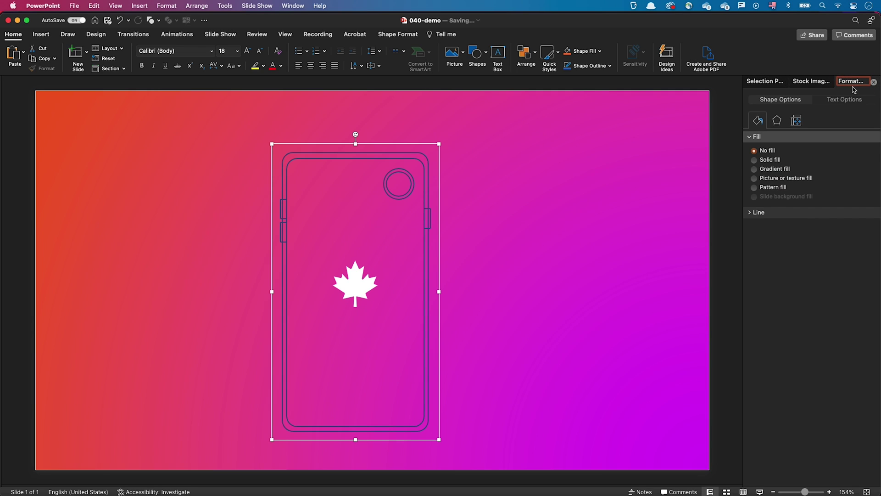
Give the Screen shape a solid black fill and no outline
left_click(424, 245)
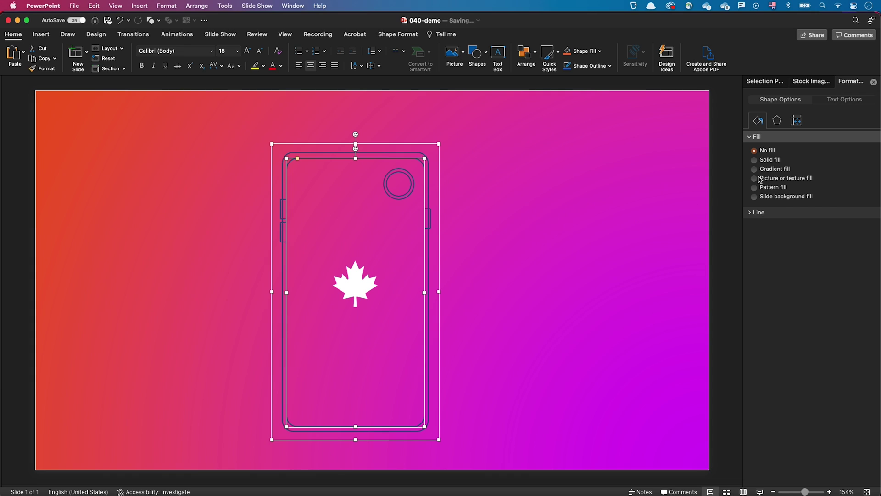
left_click(771, 160)
left_click(863, 212)
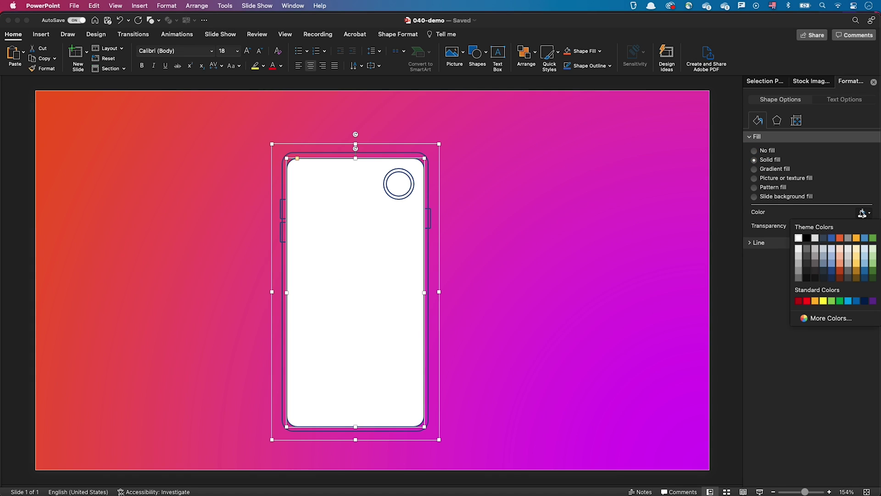
left_click(806, 237)
left_click(759, 243)
left_click(762, 256)
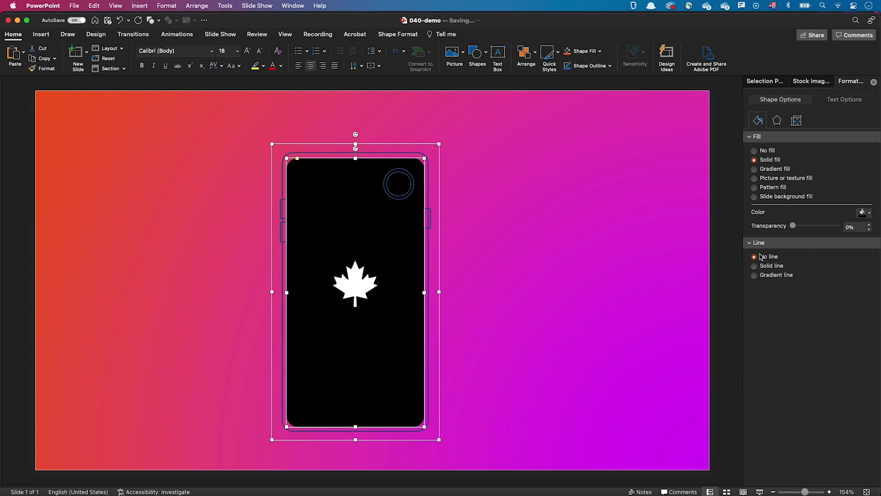
left_click(622, 264)
Give the Body shape a solid light grey fill and no outline
left_click(418, 152)
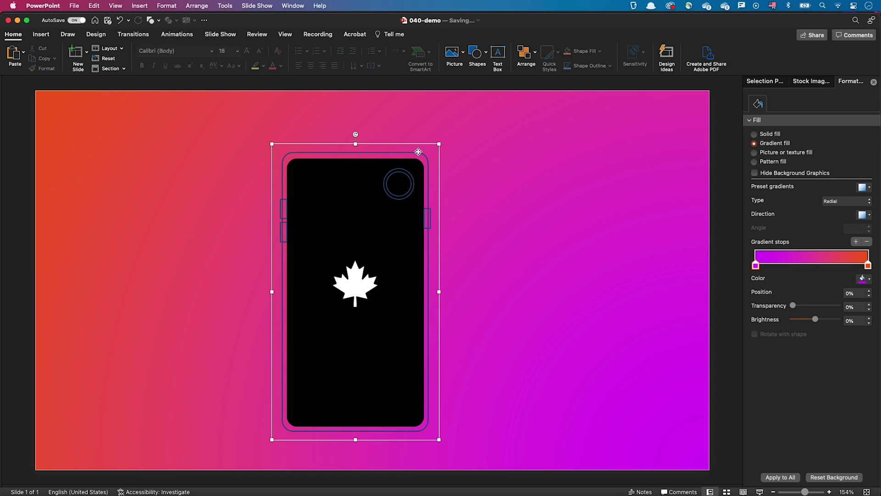
left_click(428, 195)
left_click(755, 159)
left_click(862, 212)
left_click(797, 258)
left_click(764, 258)
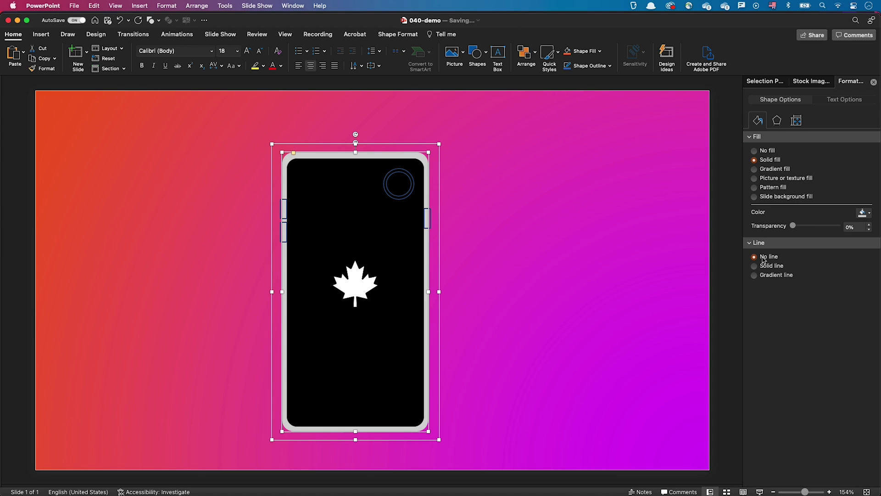
Apply 6 pt rounded top and bottom bevels to the phone body in 3-D Format
left_click(778, 121)
left_click(767, 182)
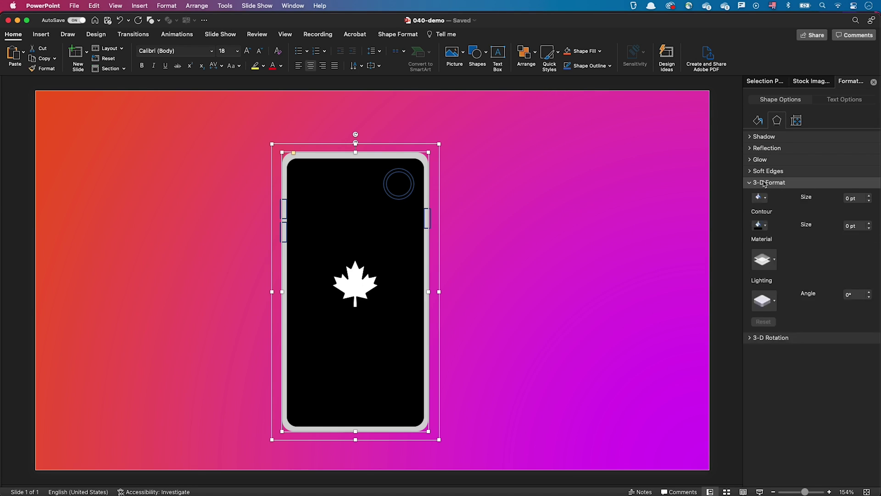
left_click(761, 219)
left_click(762, 288)
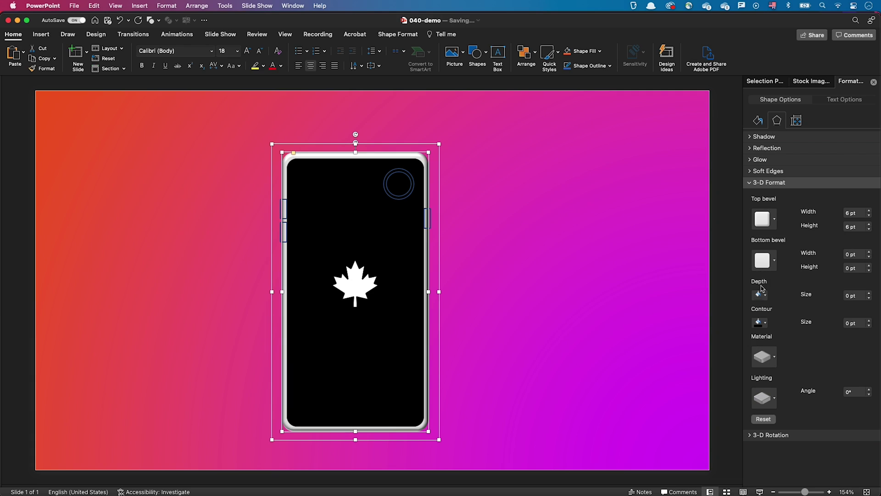
left_click(764, 260)
left_click(765, 330)
left_click(441, 217)
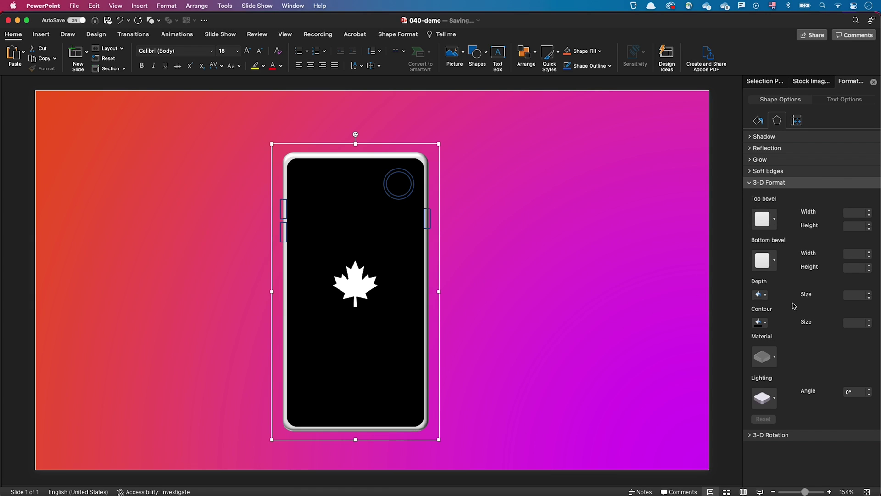
left_click(793, 435)
Step the phone group's X rotation up to 250° so its grey back faces the viewer
scroll(793, 440, "down", 3)
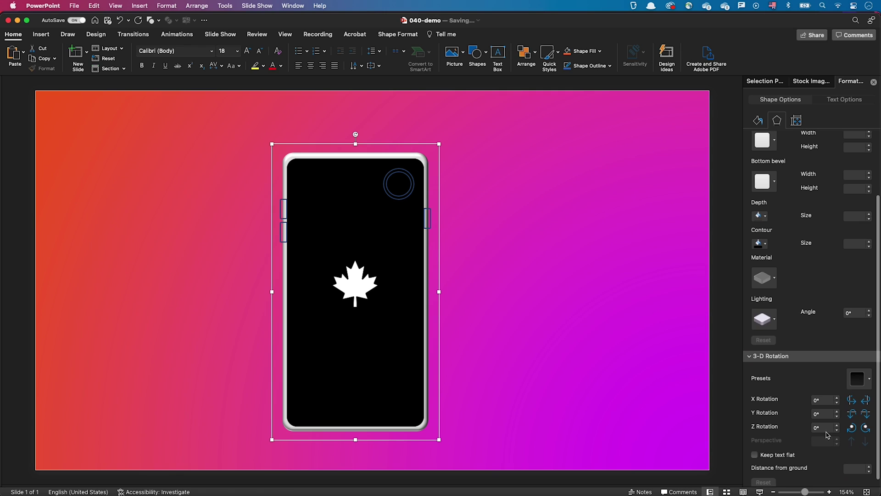
left_click(851, 400)
left_click(852, 400)
left_click(851, 400)
left_click(852, 400)
left_click(851, 401)
left_click(851, 401)
left_click(851, 401)
left_click(850, 401)
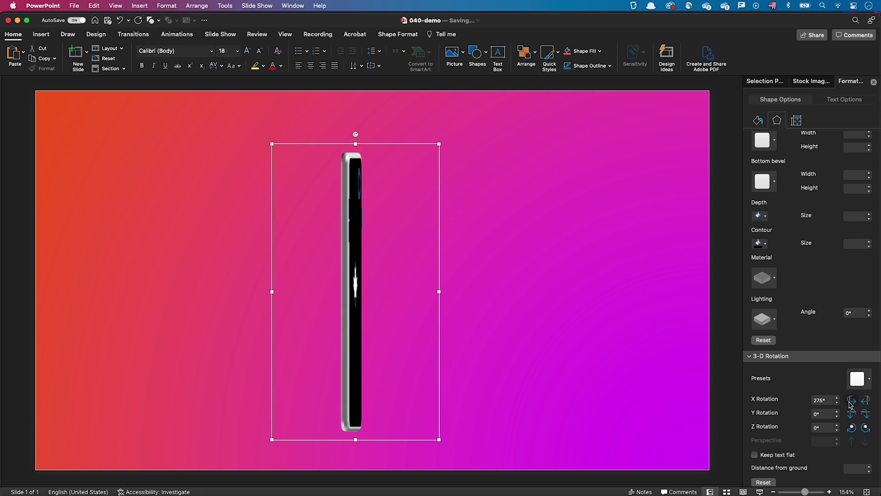
left_click(850, 402)
left_click(851, 401)
left_click(851, 402)
left_click(851, 401)
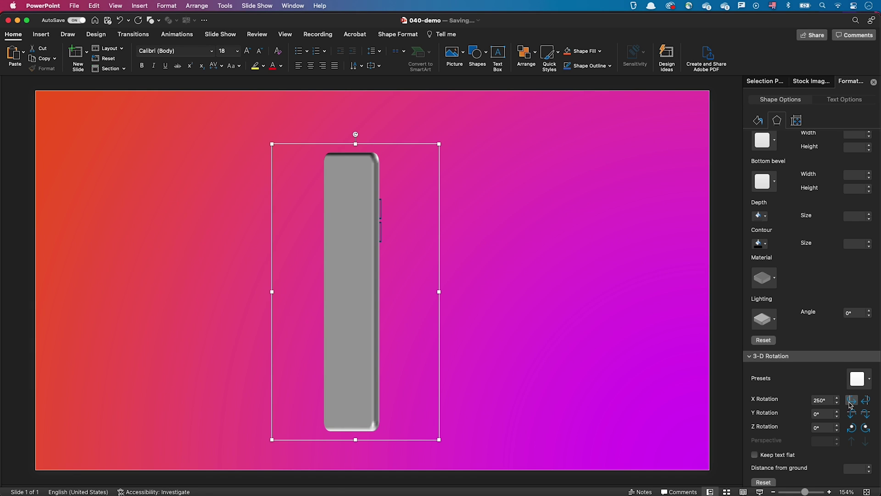
left_click(850, 402)
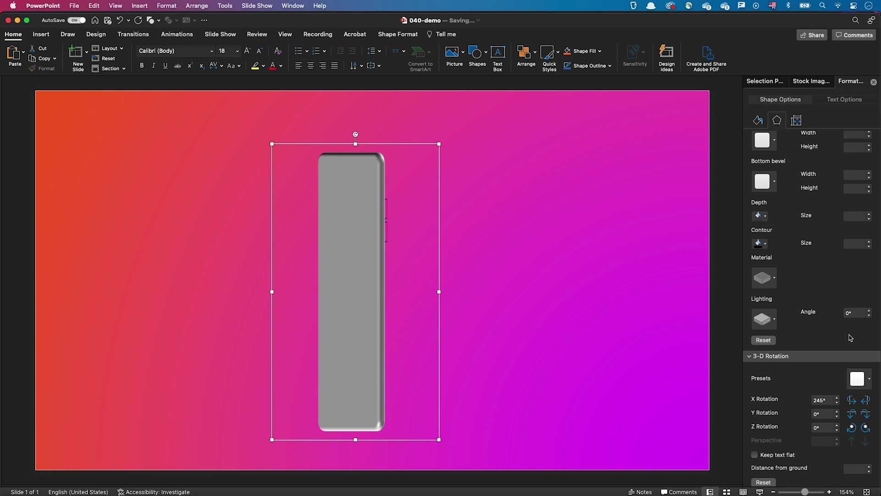
Select Power button, Volume down and Volume up; set distance from ground -4.5 pt, depth 0.5 pt
left_click(760, 81)
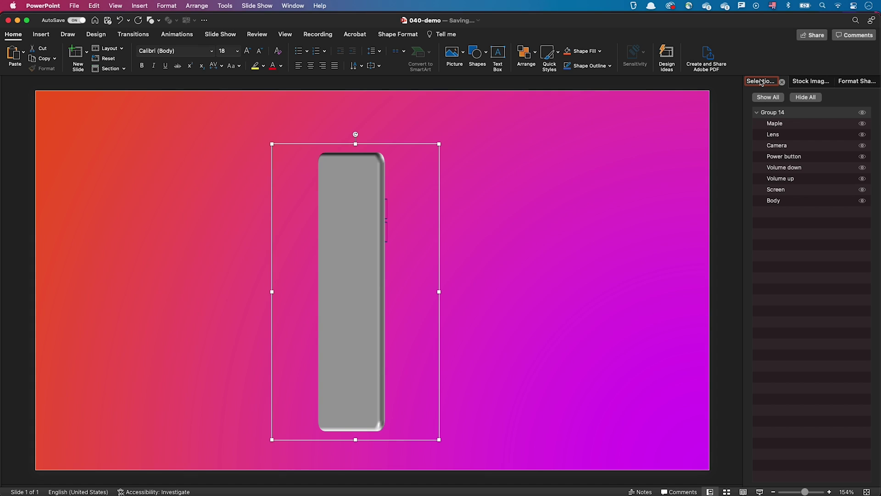
left_click(789, 158)
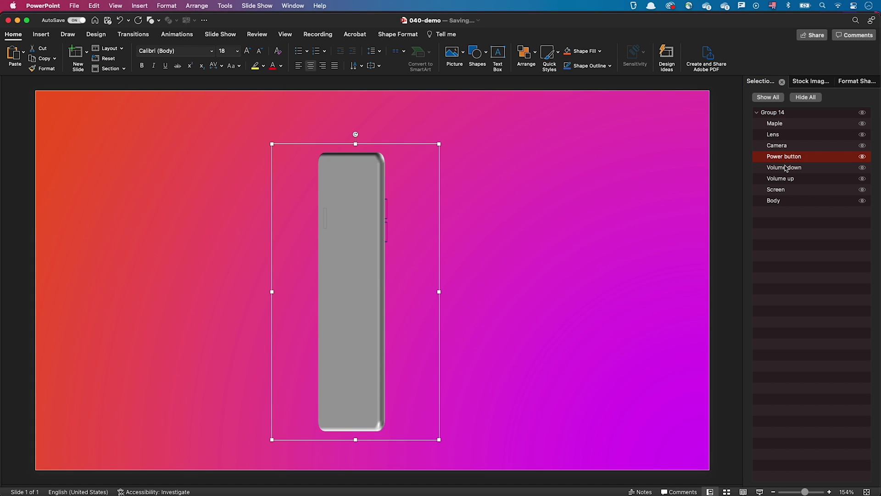
left_click(786, 168, "shift")
left_click(785, 180, "shift")
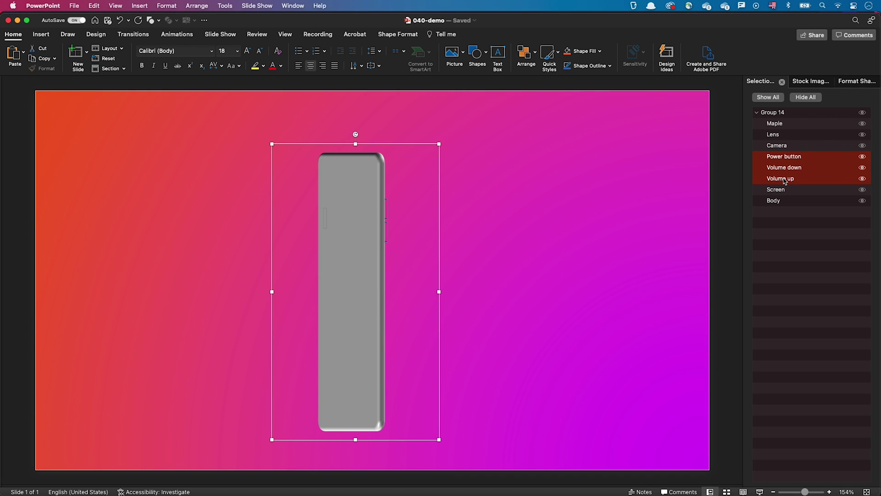
left_click(858, 81)
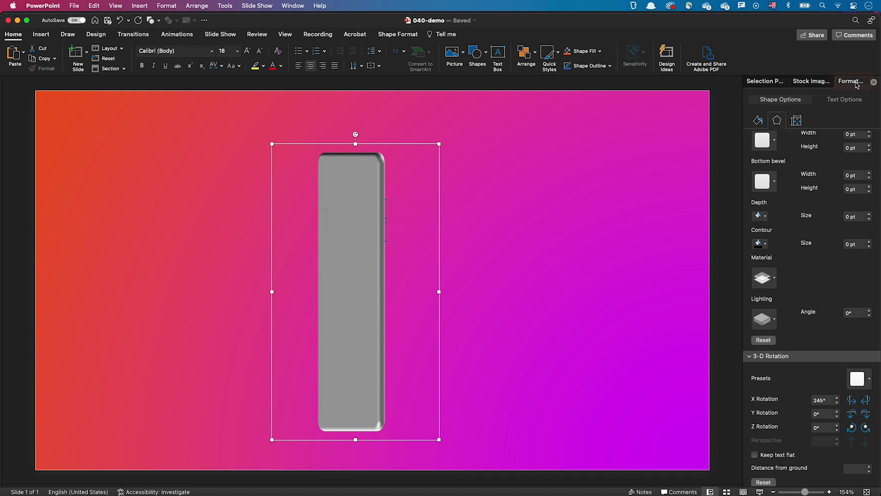
scroll(865, 460, "down", 1)
left_click(870, 465)
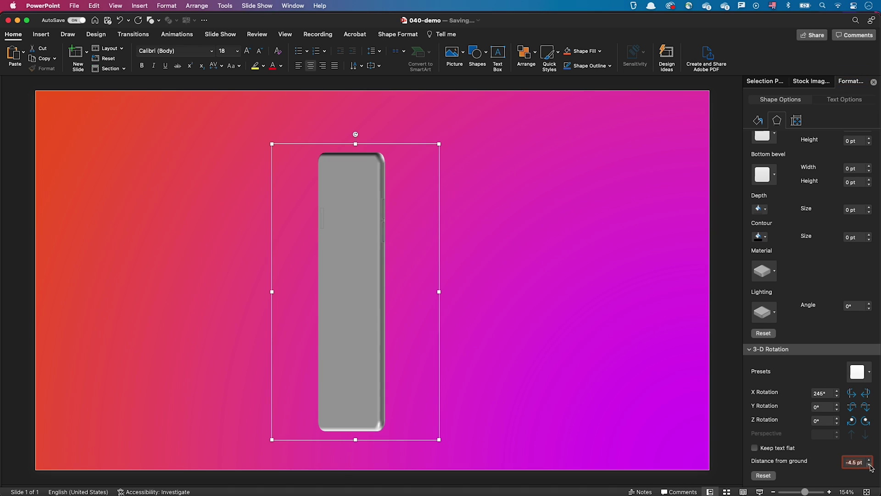
left_click(868, 208)
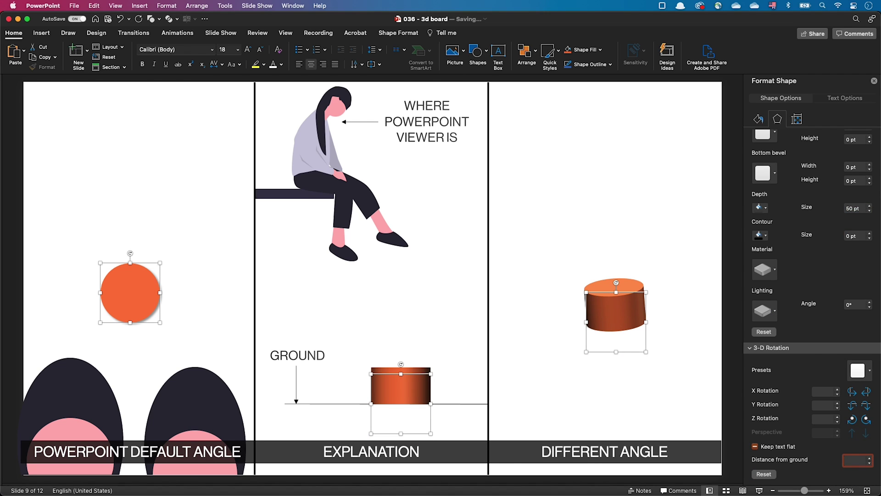
Give the orange demo shape a 29×30 pt top bevel and an 80 pt-high bottom bevel
scroll(813, 230, "up", 2)
left_click(871, 165)
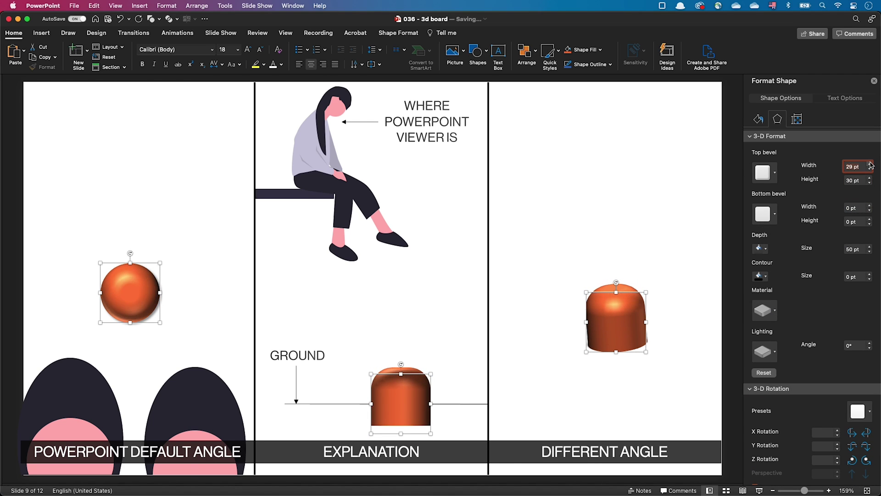
scroll(812, 230, "down", 1)
left_click(775, 213)
left_click(804, 275)
left_click(855, 221)
type("8")
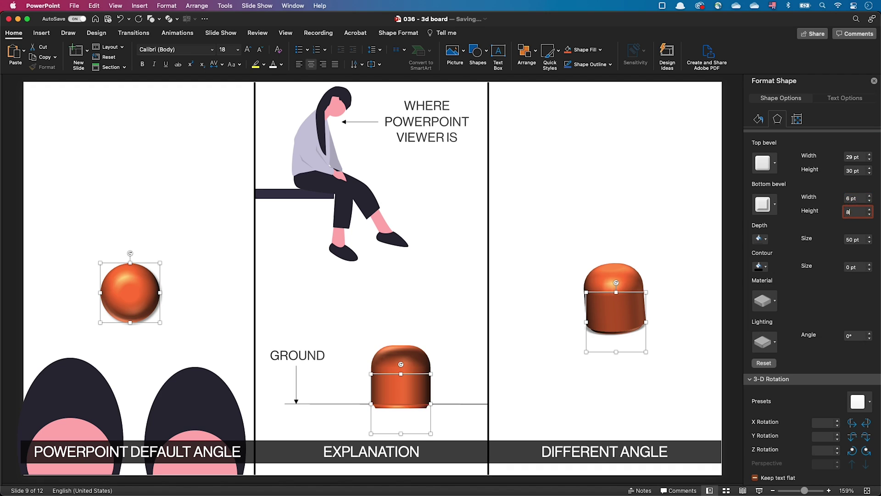
type("0")
key("Return")
Set the orange shape's distance from ground to 1 pt
scroll(812, 321, "down", 1)
left_click(857, 460)
type("1")
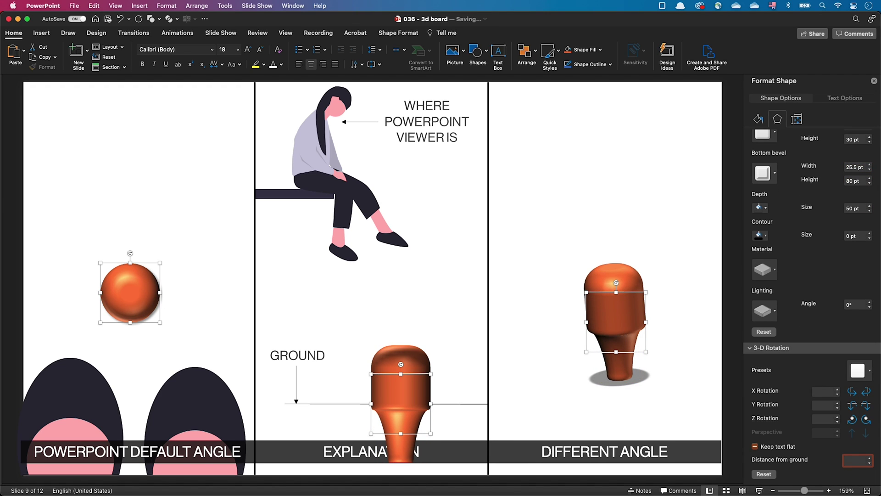
key("Return")
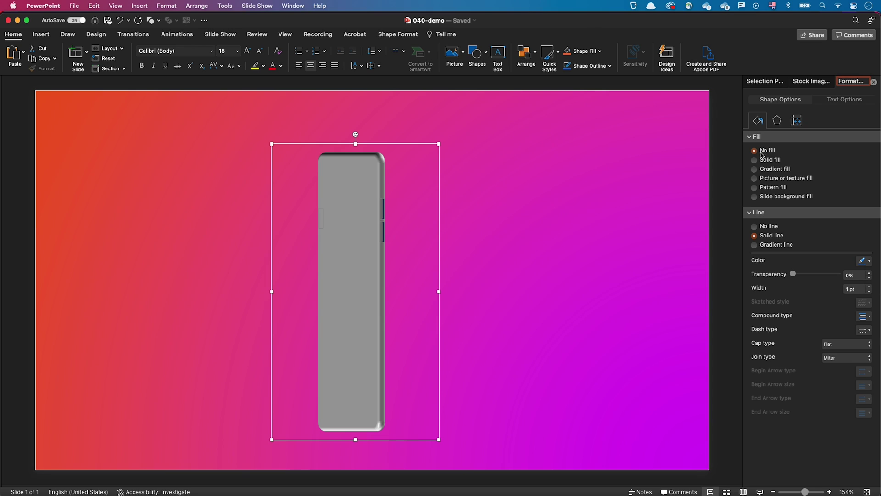
Give the shape a solid fill with no line and rotate the phone to 355° X to face front
left_click(754, 159)
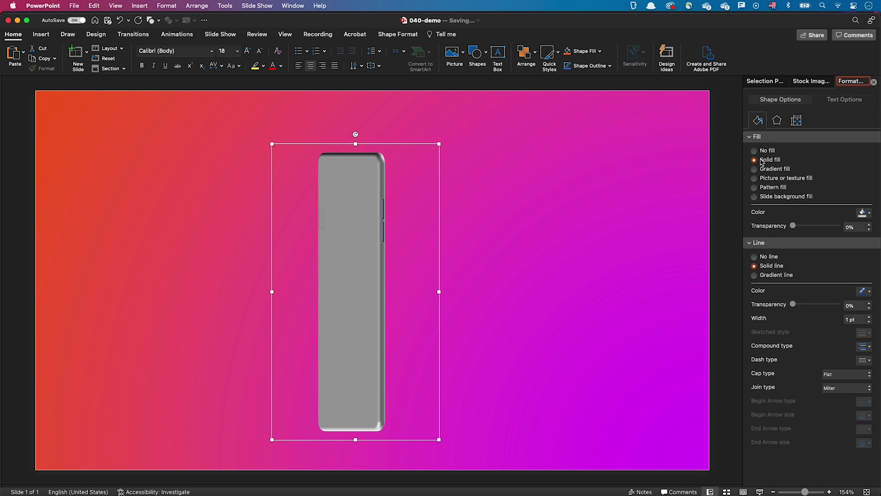
left_click(754, 257)
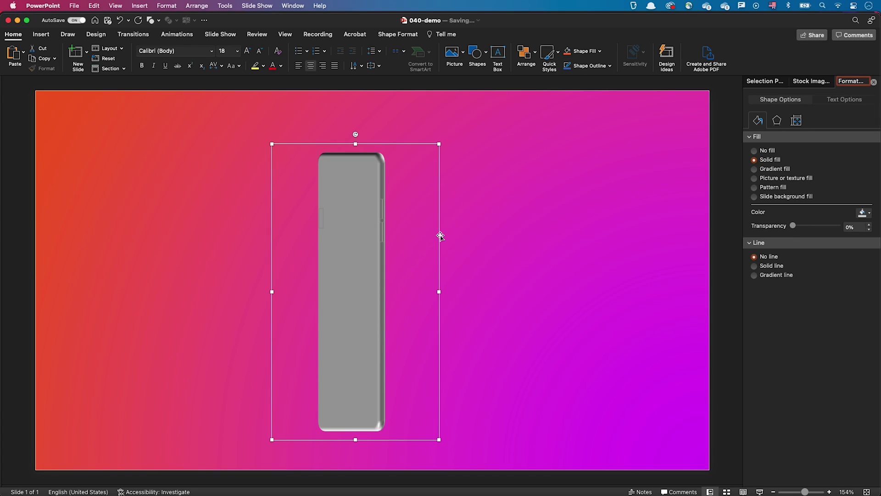
left_click(777, 120)
left_click(865, 393)
left_click(866, 393)
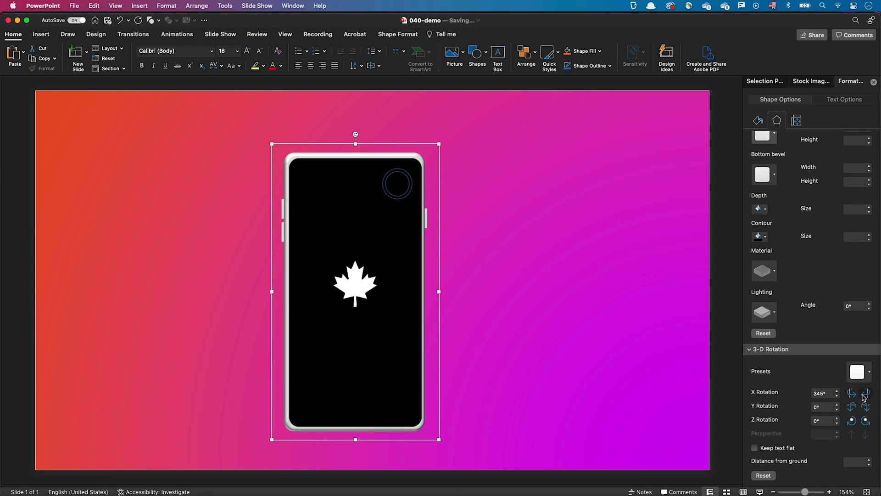
left_click(430, 221)
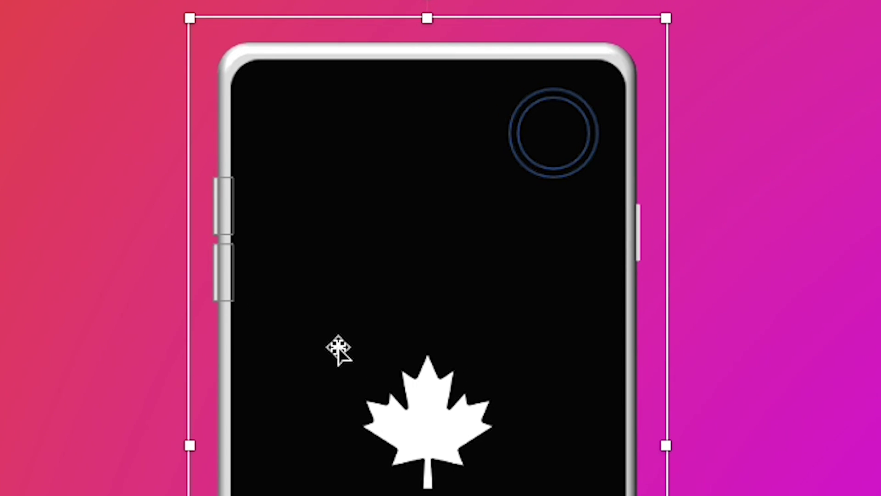
left_click(856, 354)
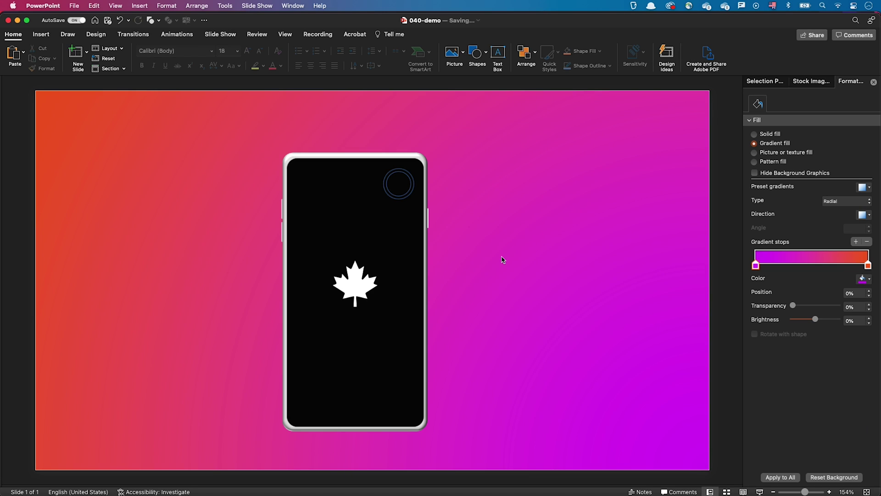
Flip the phone group to a 165° X rotation so its back shows
left_click(410, 224)
left_click(777, 121)
left_click(852, 393)
left_click(852, 393)
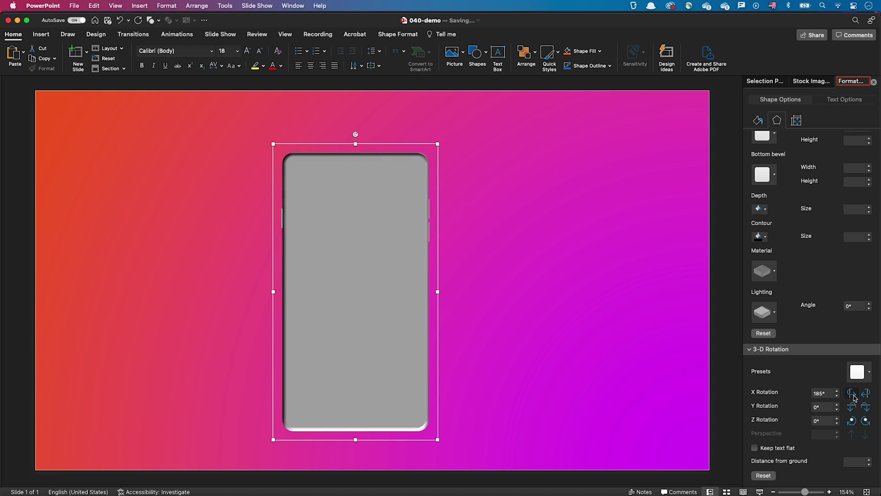
Select Maple, Lens and Camera and lower their distance from ground to -12 pt
left_click(762, 80)
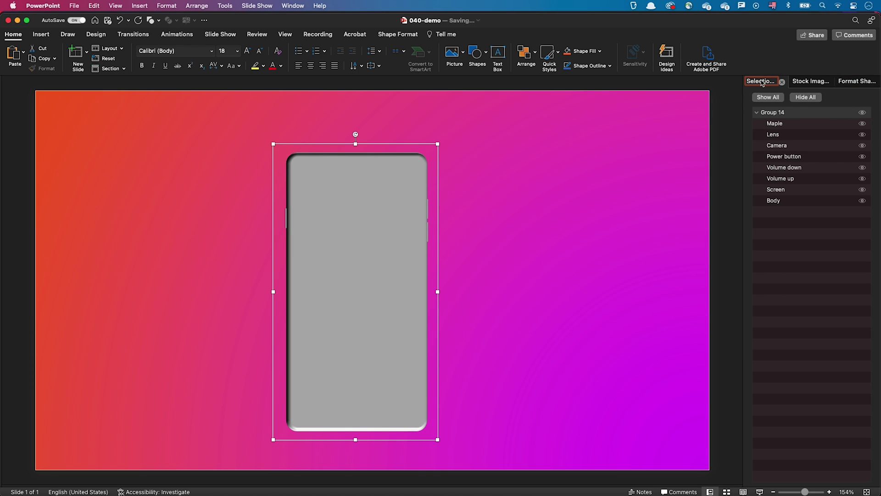
left_click(780, 123)
left_click(786, 135, "super")
left_click(783, 147, "super")
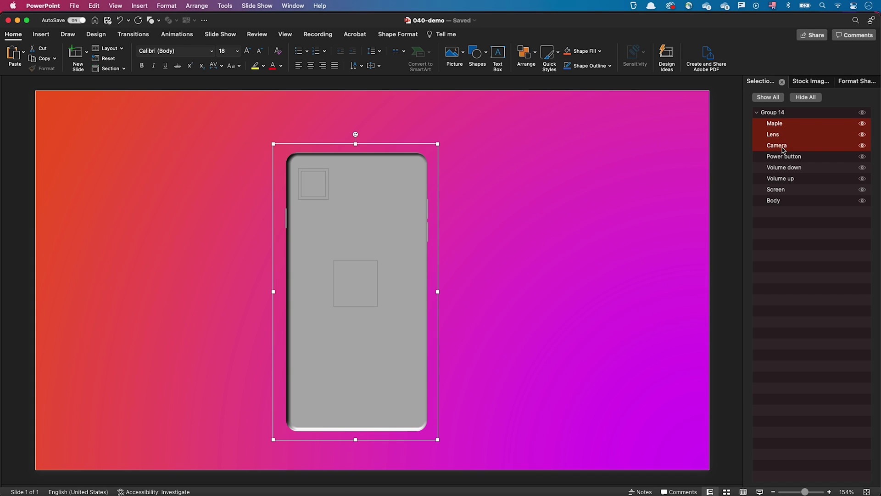
left_click(847, 82)
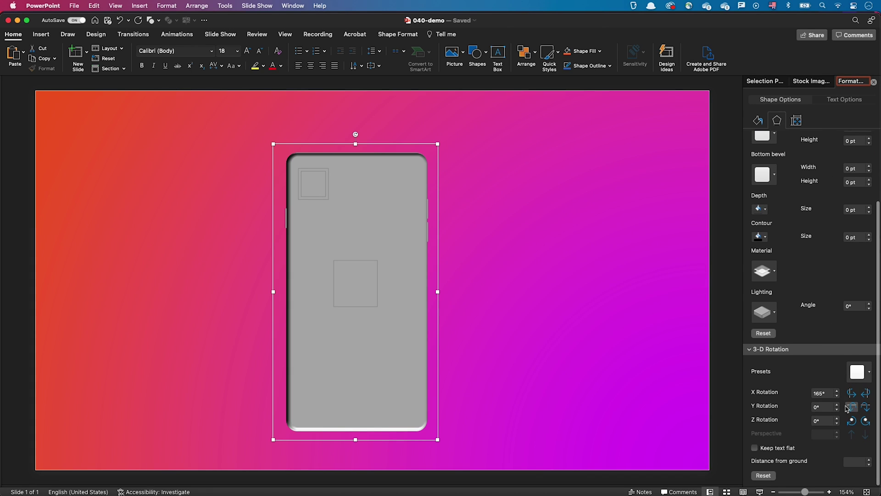
left_click(869, 468)
left_click(870, 467)
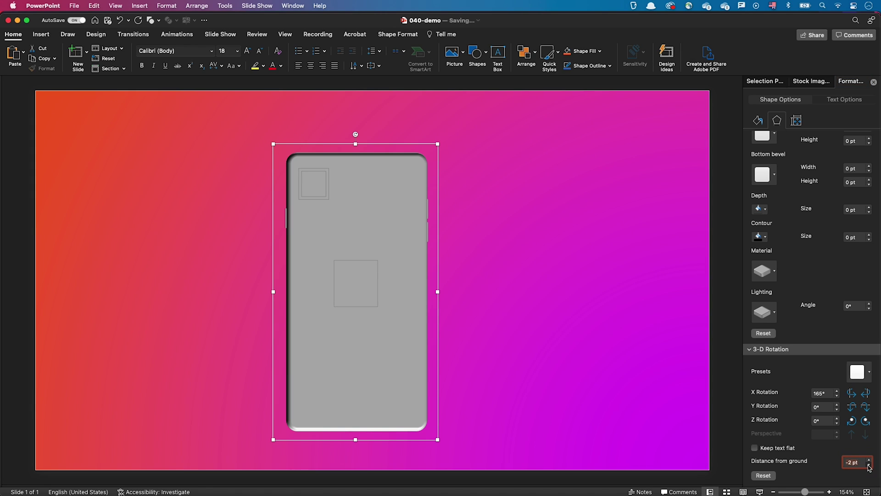
left_click(869, 467)
left_click(869, 468)
left_click(869, 468)
left_click(869, 467)
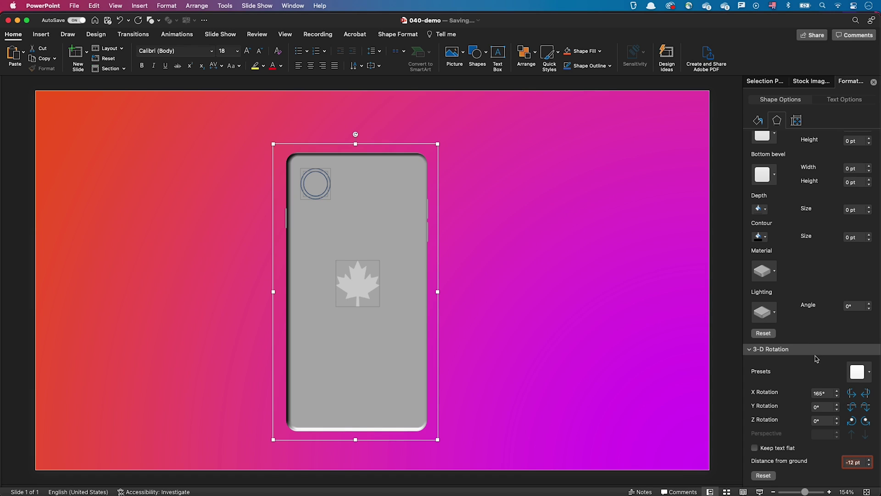
left_click(762, 81)
left_click(793, 146)
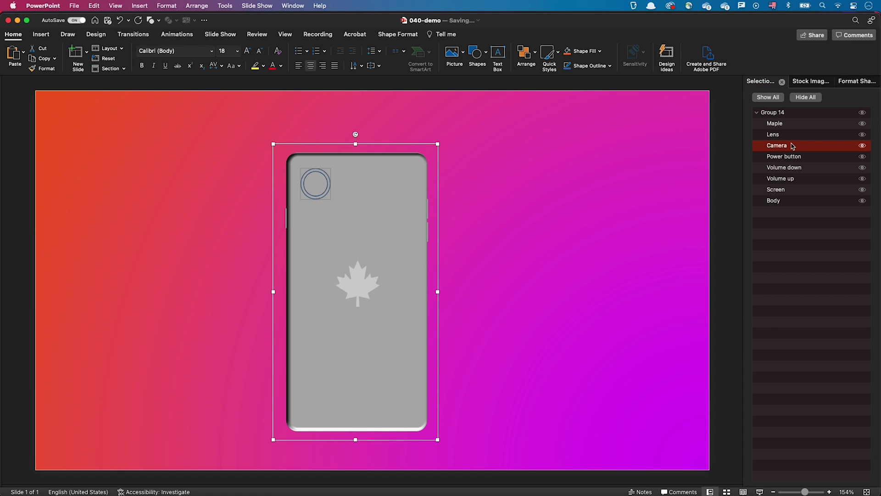
Give the camera ring a solid fill with no outline, leaving its bevel unchanged
left_click(852, 81)
scroll(779, 190, "up", 3)
left_click(775, 187)
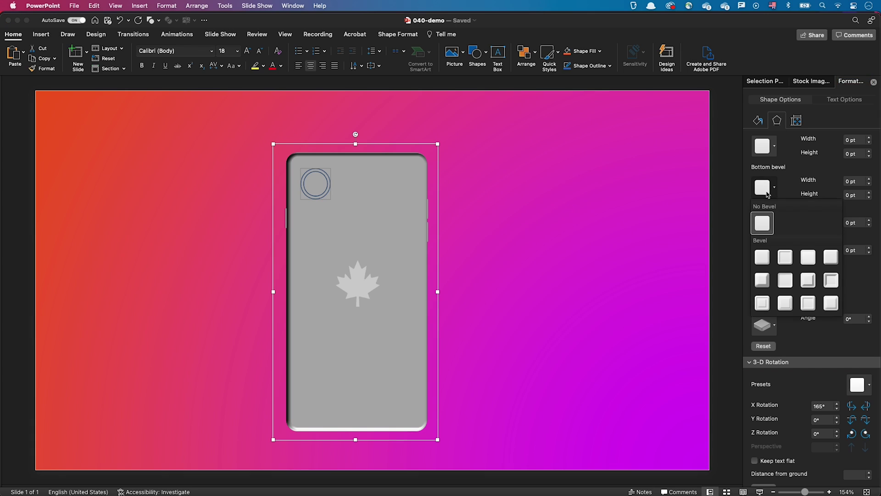
left_click(783, 232)
left_click(758, 120)
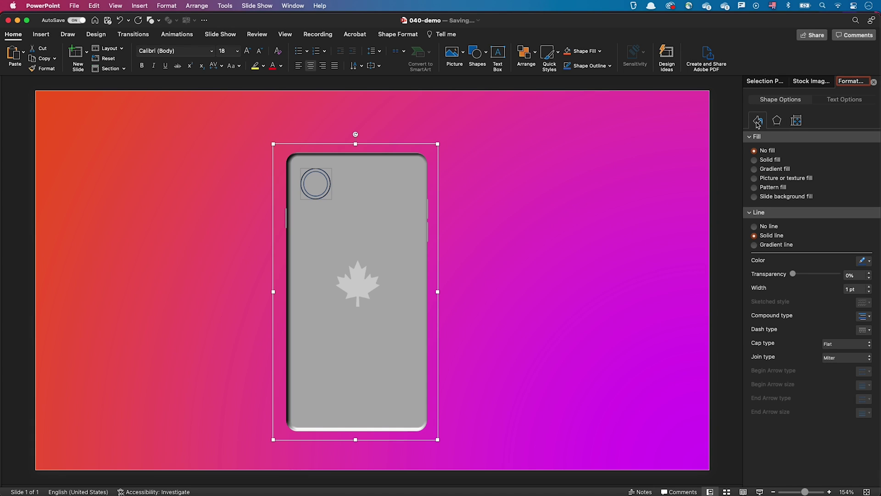
left_click(765, 160)
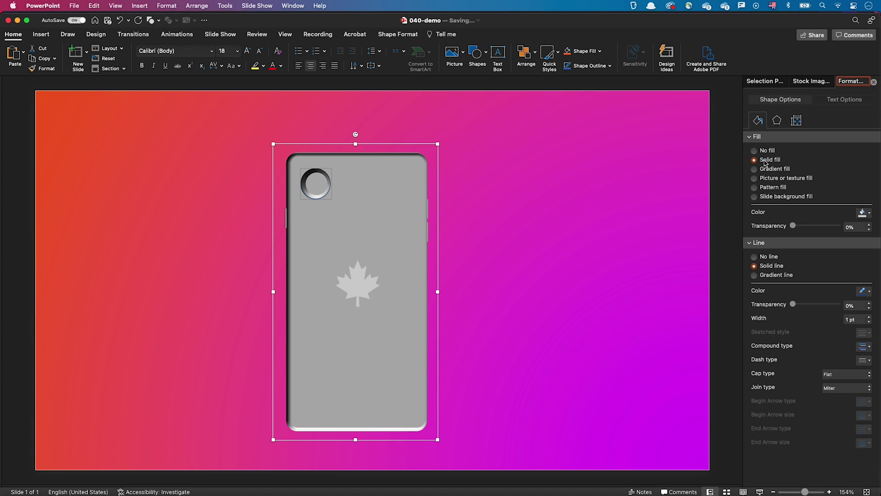
left_click(865, 213)
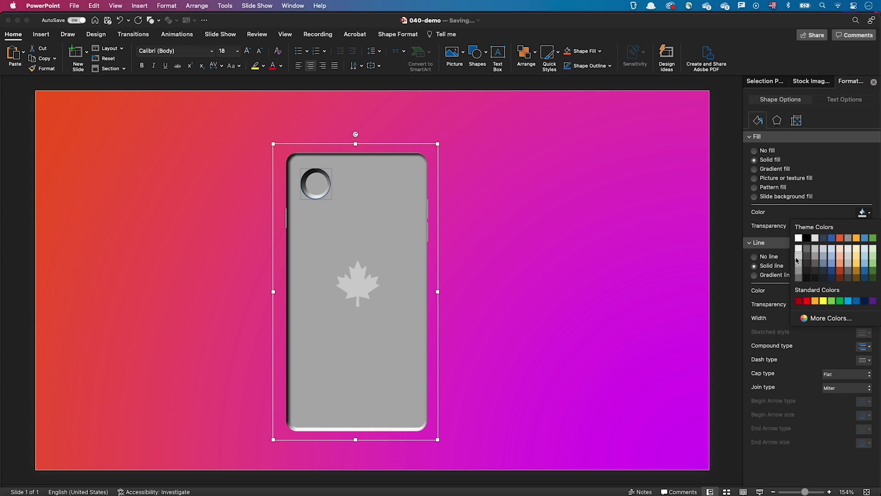
left_click(797, 261)
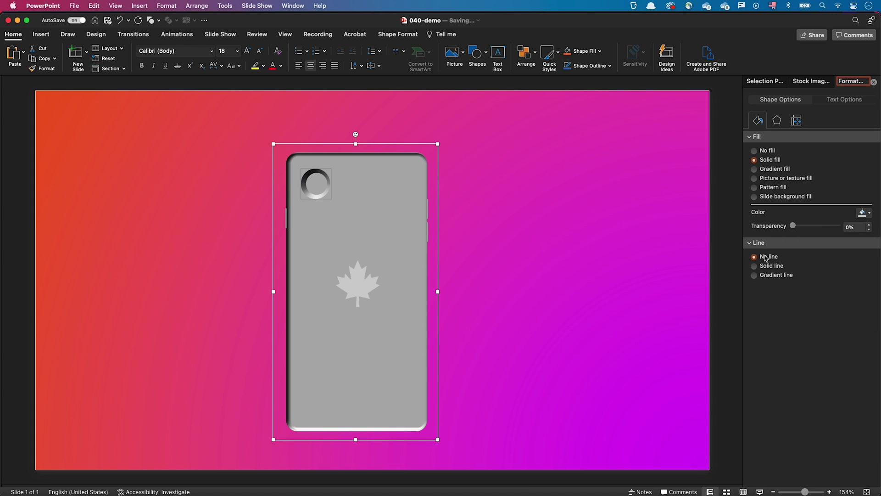
Select the Lens part in the Selection Pane and show its 3-D Format settings
left_click(765, 82)
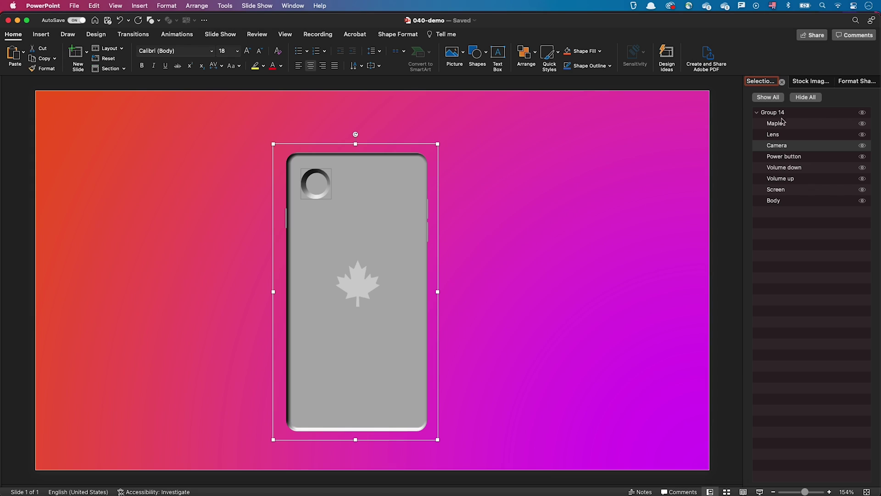
left_click(785, 136)
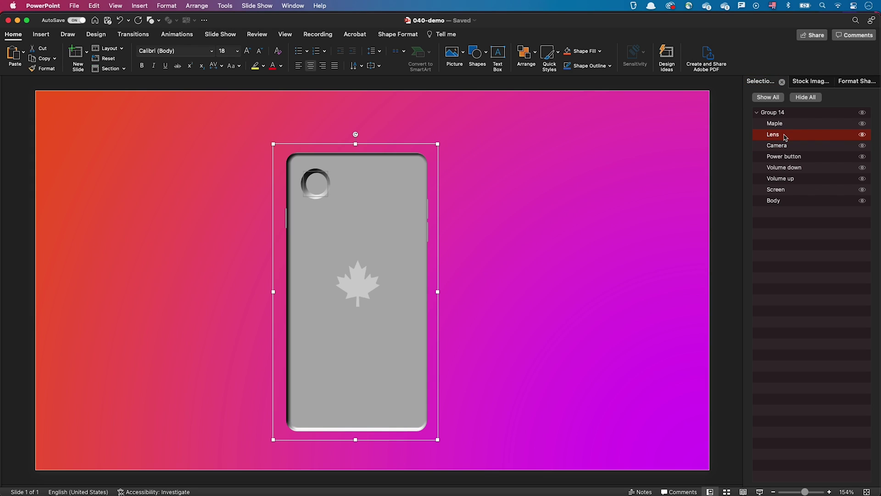
left_click(857, 81)
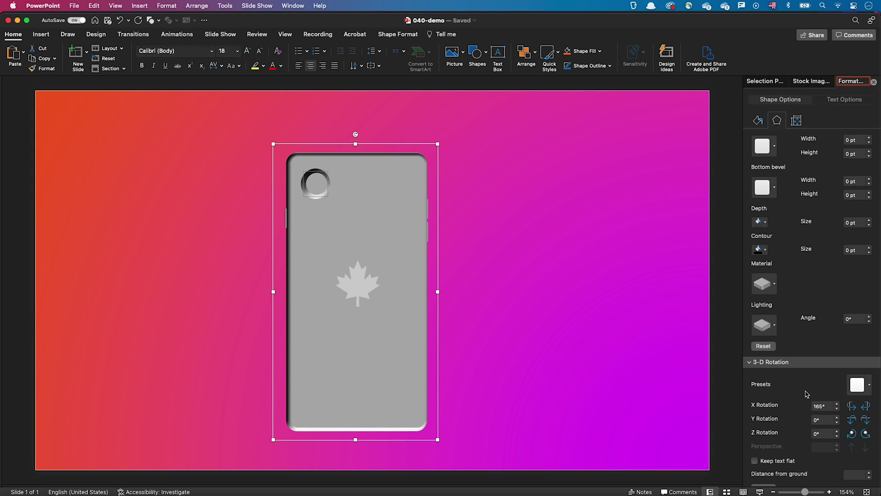
scroll(808, 391, "down", 1)
Lower the lens's distance from ground to -18 pt
left_click(869, 464)
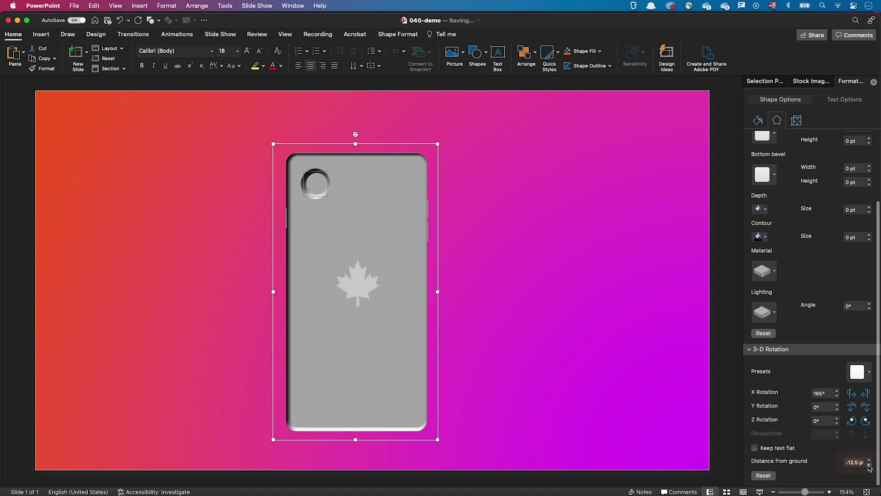
left_click(869, 465)
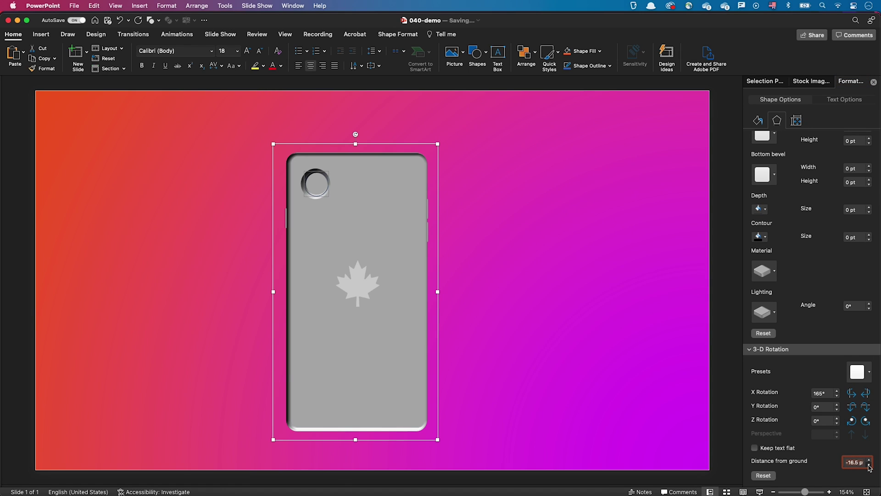
left_click(869, 464)
left_click(869, 465)
Fill the lens with a solid black theme colour and no outline
left_click(758, 120)
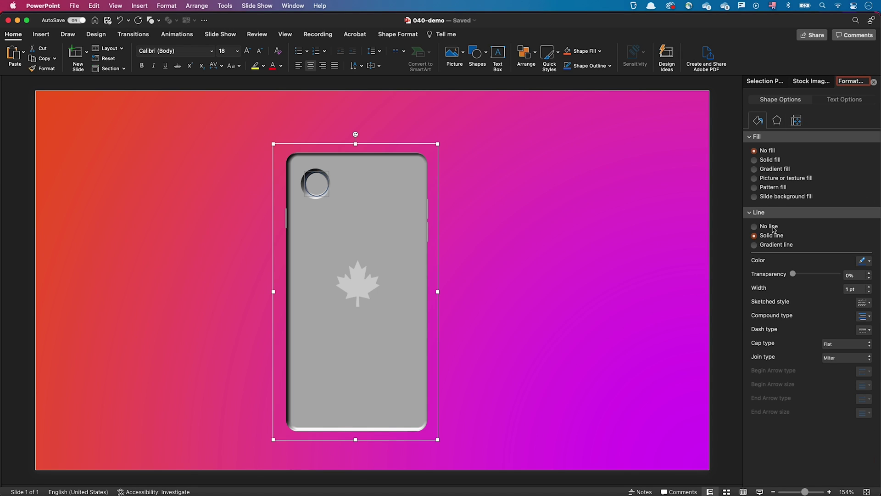
left_click(765, 160)
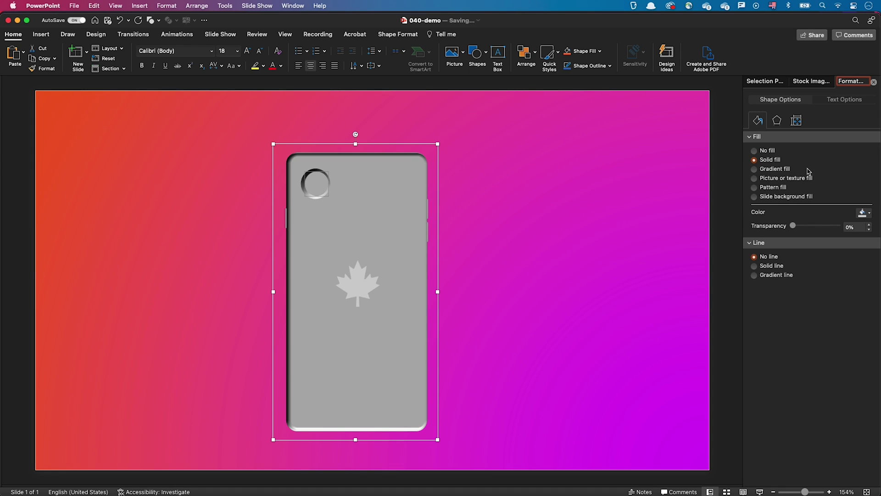
left_click(863, 214)
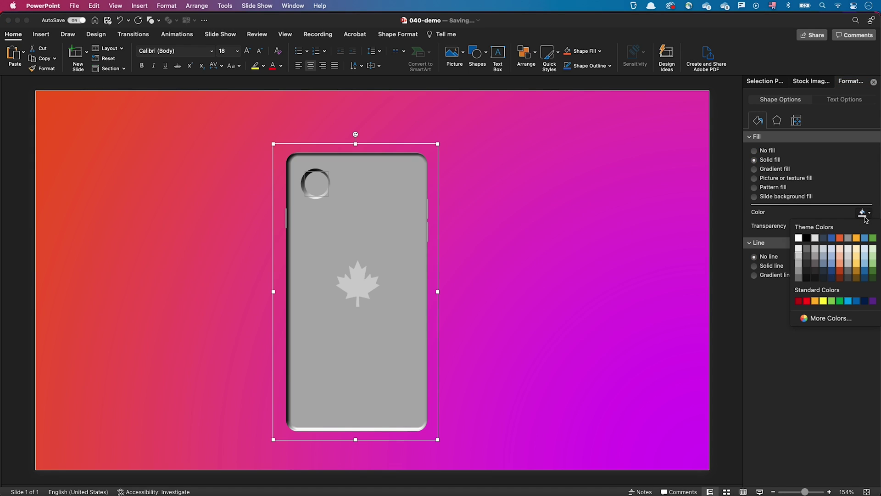
left_click(806, 238)
left_click(570, 252)
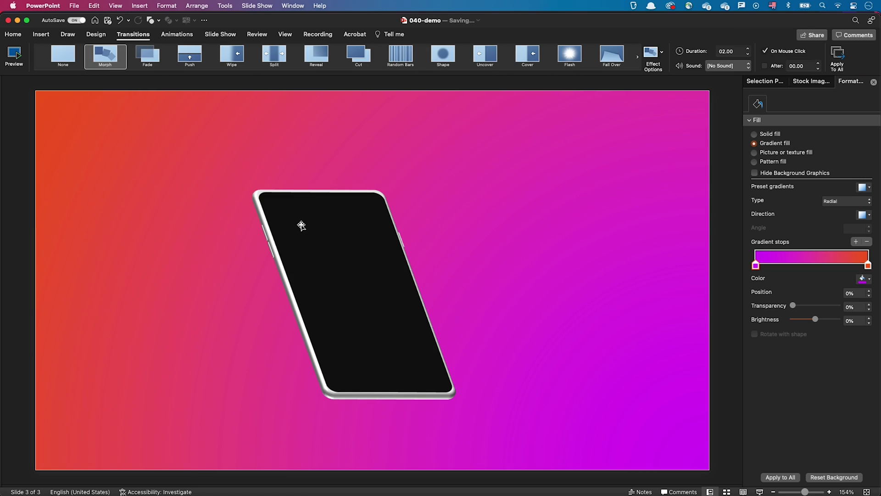
Ungroup the tilted black phone on slide 3 so the leaf, camera and buttons separate
left_click(302, 225)
right_click(301, 226)
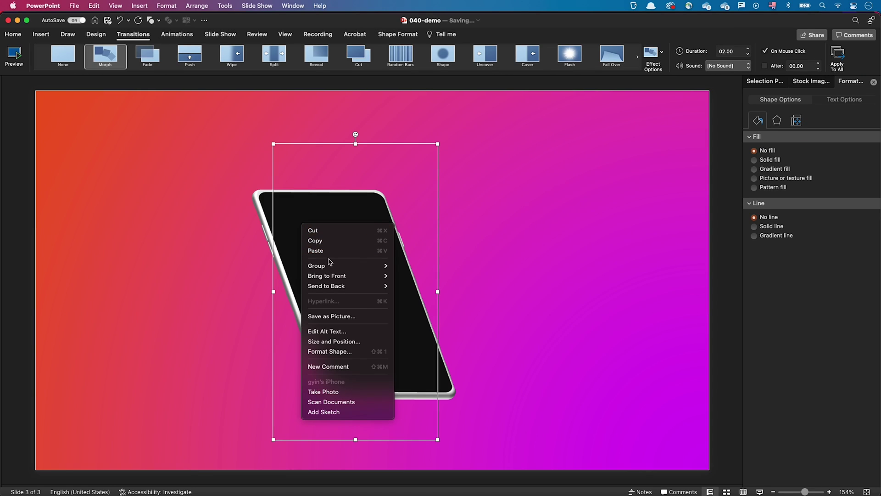
mouse_move(329, 264)
left_click(415, 291)
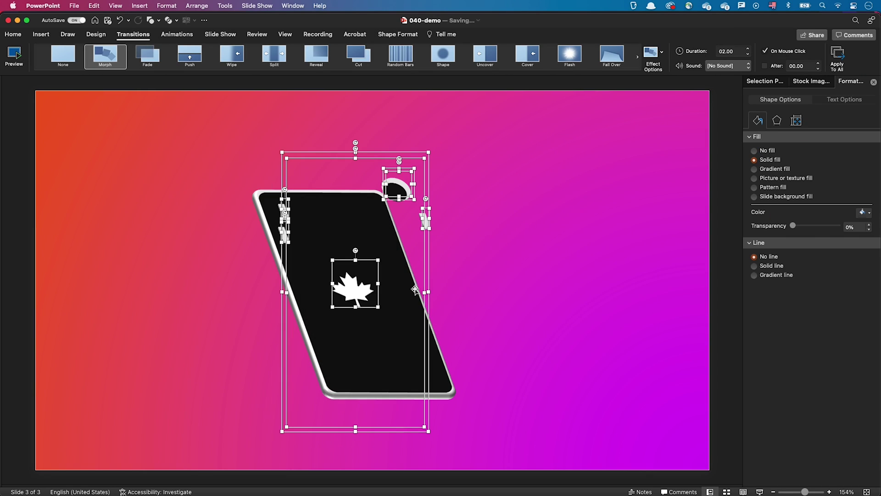
left_click(540, 303)
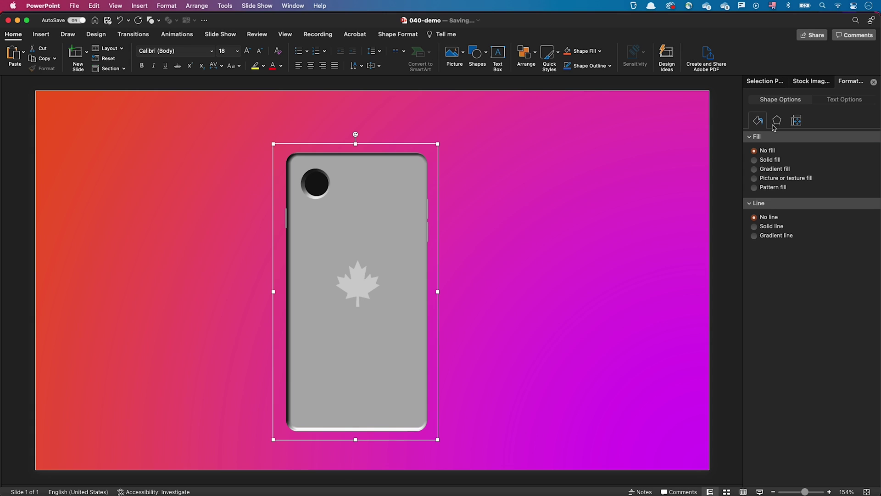
Tilt the grey phone in 3-D Rotation so its back with the camera shows
left_click(777, 121)
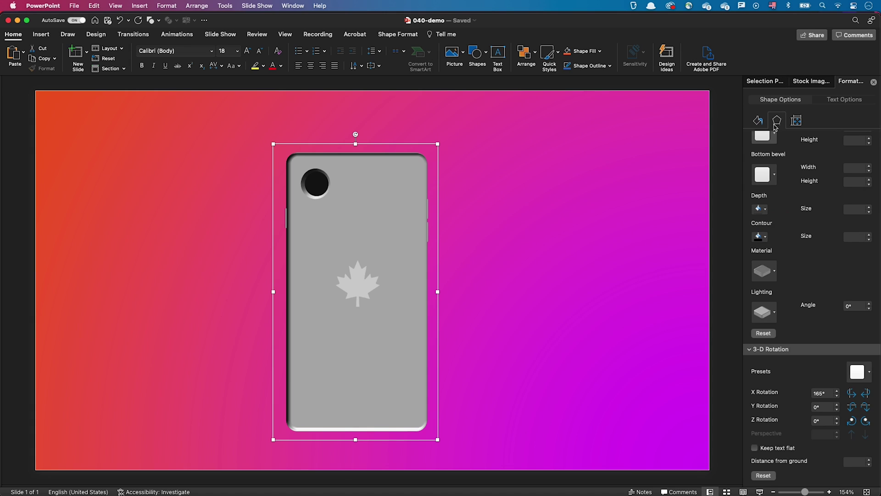
left_click(851, 421)
left_click(851, 420)
left_click(852, 421)
left_click(851, 420)
left_click(852, 420)
left_click(852, 420)
left_click(192, 248)
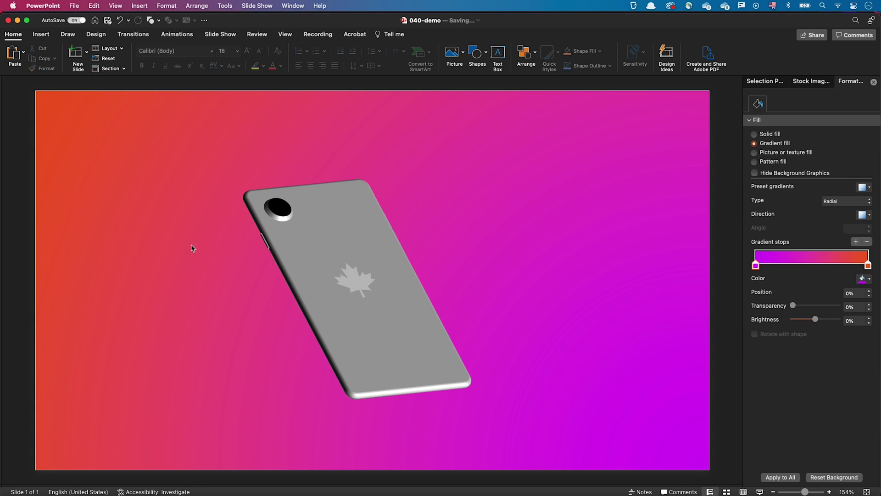
Duplicate the slide and rotate the copied phone until its screen faces forward
key("super+shift+d")
left_click(255, 227)
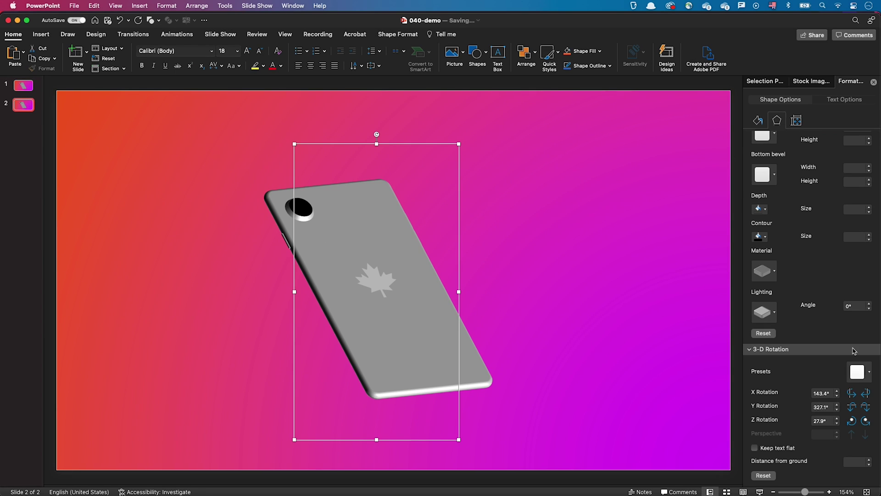
left_click(852, 394)
left_click(853, 394)
left_click(853, 393)
left_click(852, 393)
left_click(852, 394)
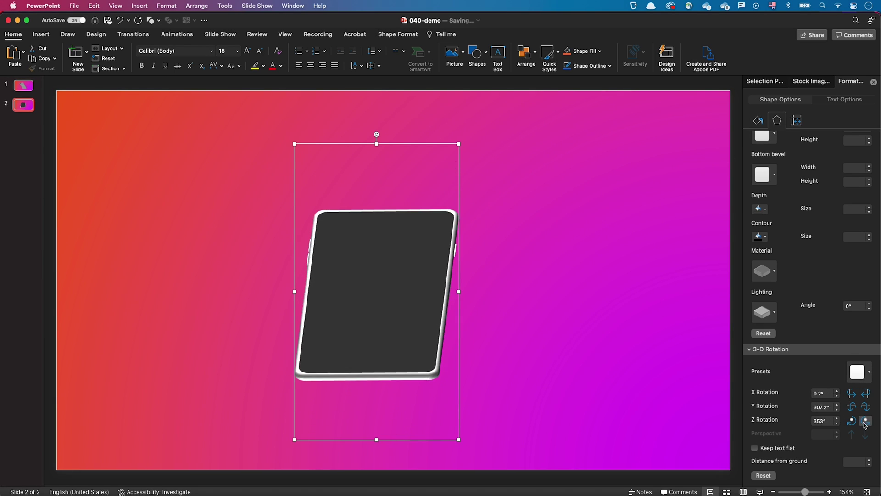
left_click(852, 393)
left_click(852, 394)
left_click(852, 393)
Apply a Morph transition to slide 2
left_click(676, 349)
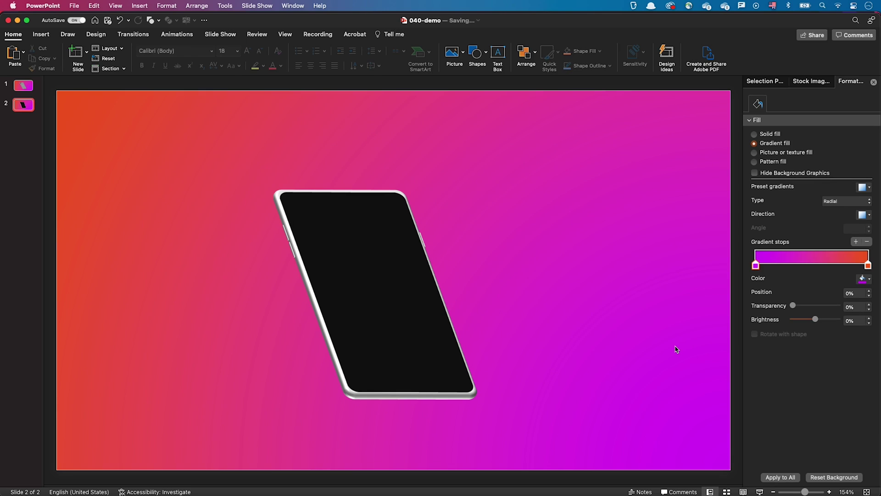
left_click(133, 34)
left_click(116, 55)
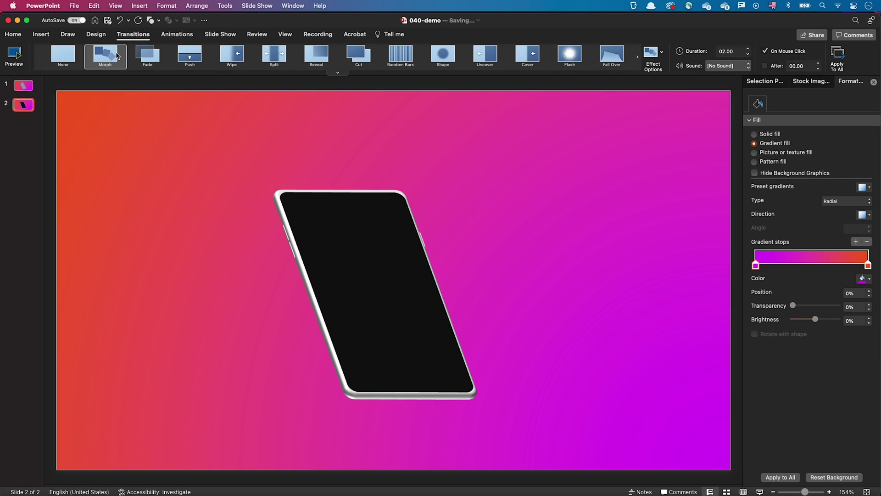